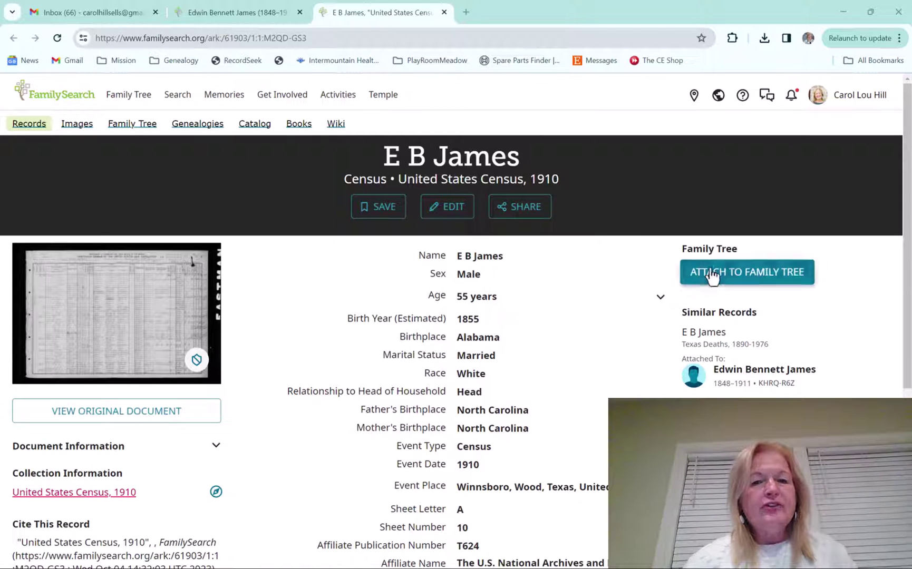
Step: Start attaching the 1910 census record in the Source Linker and switch to its new version
{"action": "left_click", "coordinate": [734, 283]}
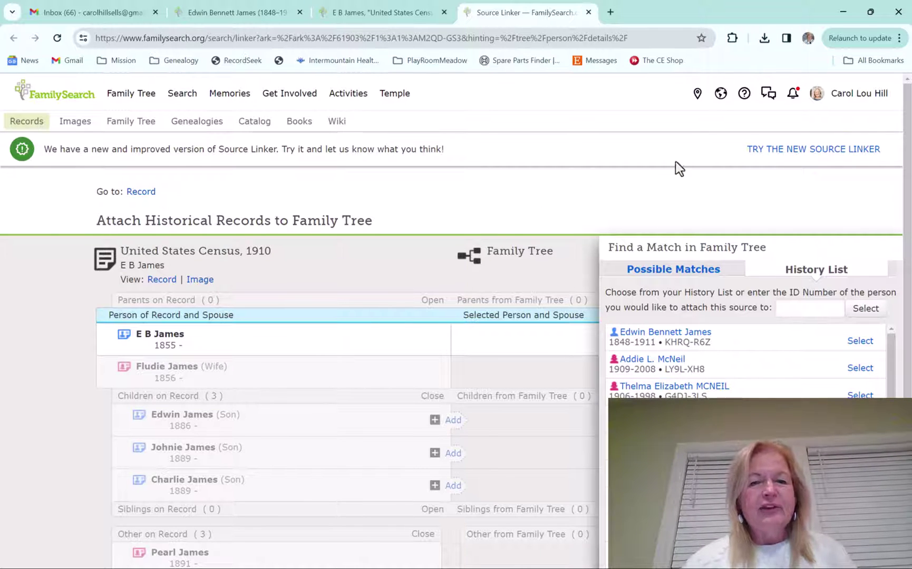
{"action": "left_click", "coordinate": [805, 153]}
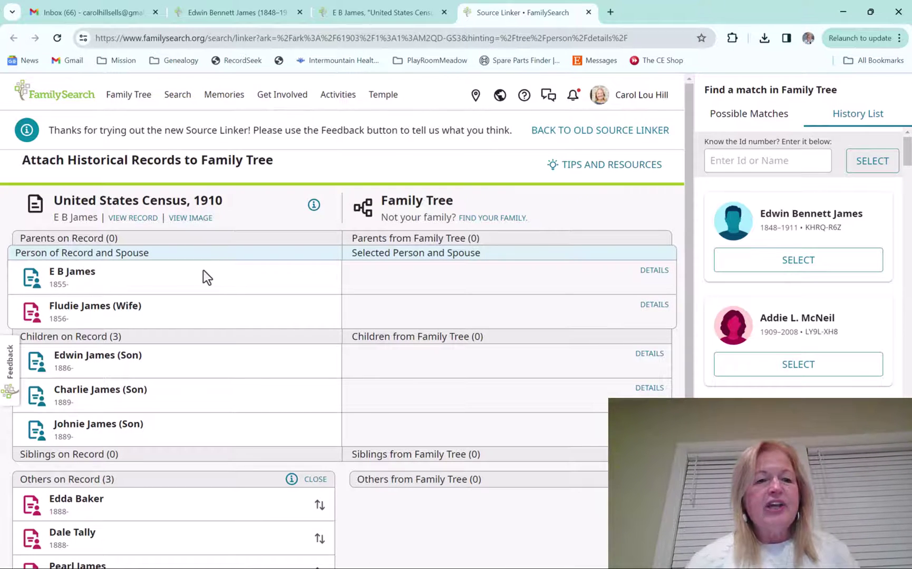
Step: Scroll through the 1910 census household in the new Source Linker to review it
{"action": "scroll", "coordinate": [206, 274], "scroll_direction": "down", "scroll_amount": 2}
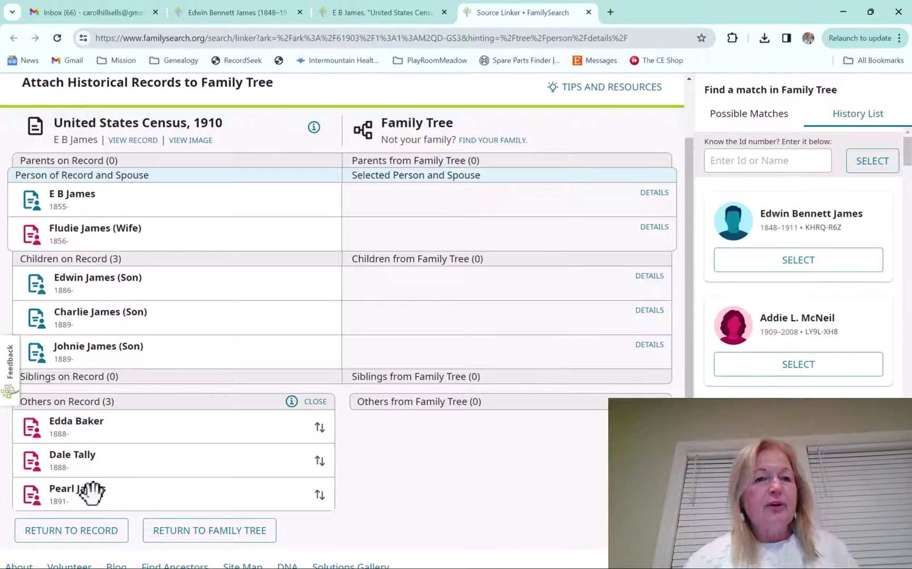
{"action": "scroll", "coordinate": [206, 239], "scroll_direction": "up", "scroll_amount": 2}
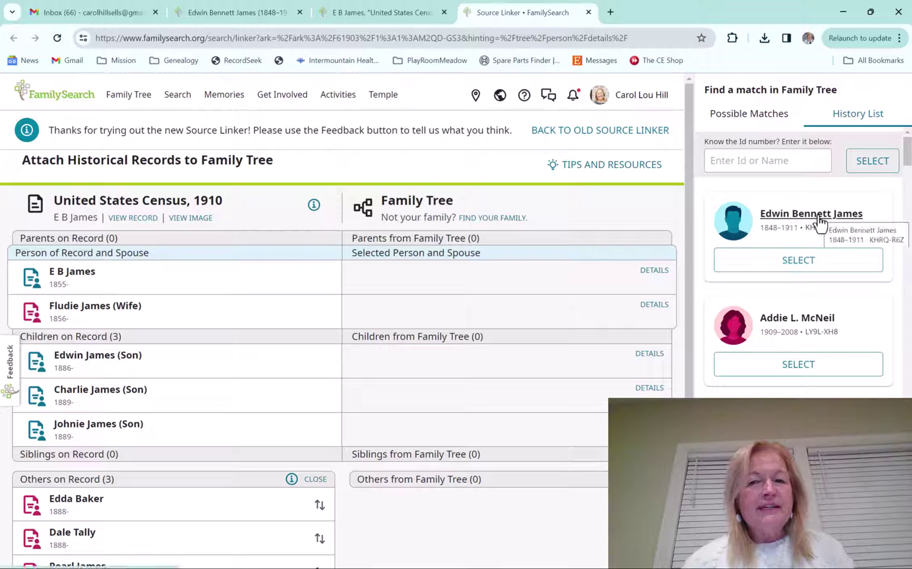
{"action": "left_click", "coordinate": [790, 261]}
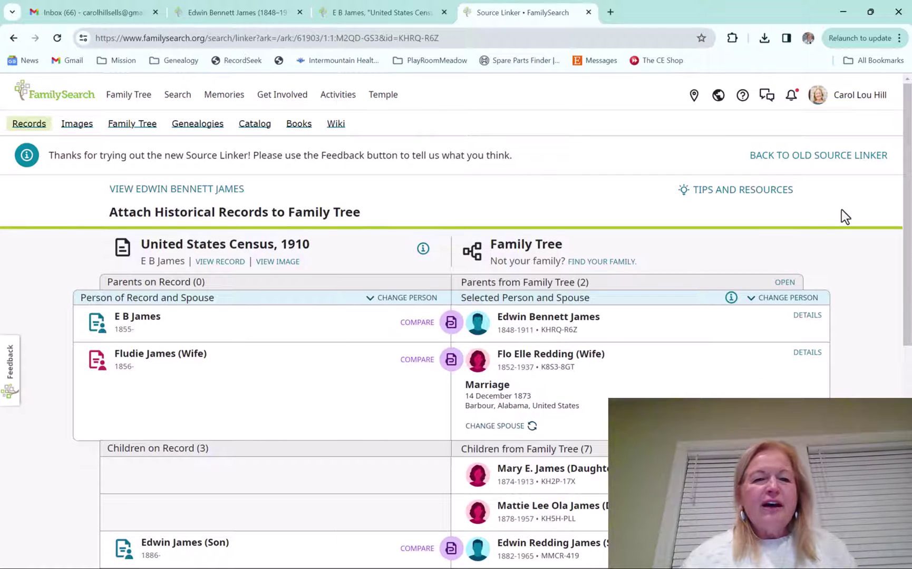
{"action": "scroll", "coordinate": [841, 209], "scroll_direction": "down", "scroll_amount": 1}
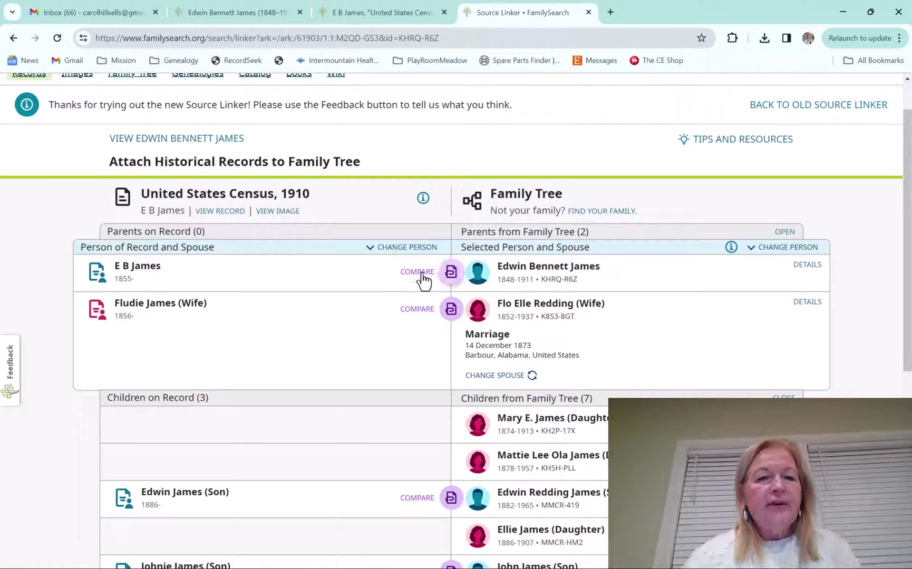
{"action": "left_click", "coordinate": [418, 272]}
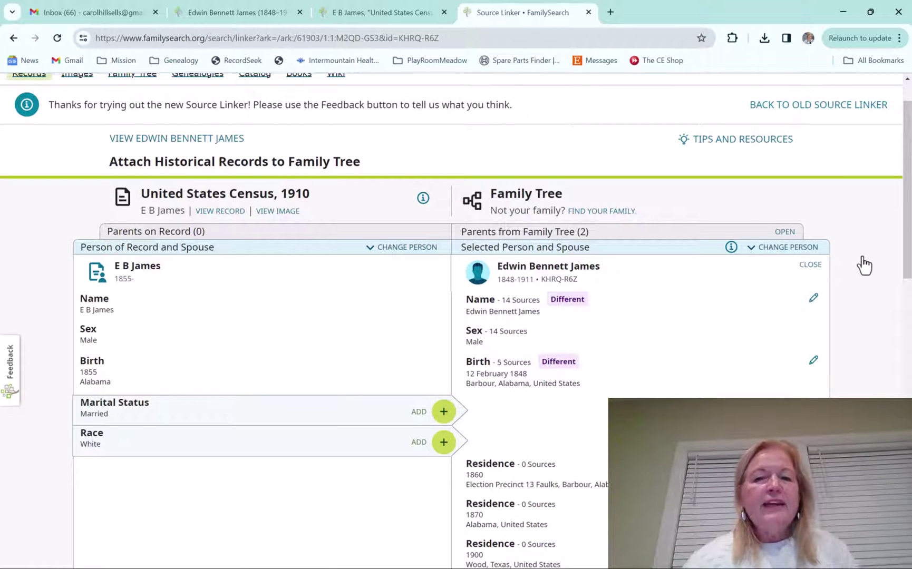
{"action": "scroll", "coordinate": [864, 265], "scroll_direction": "down", "scroll_amount": 2}
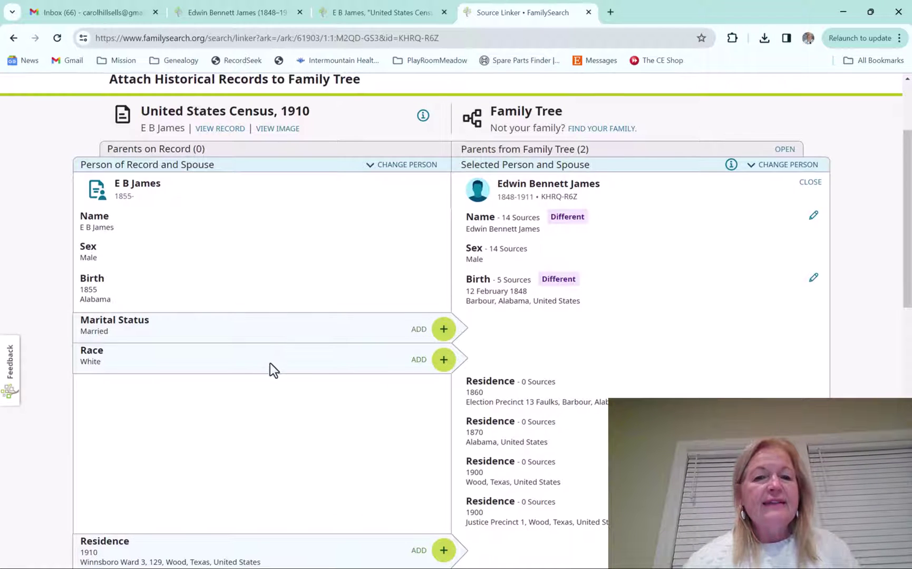
{"action": "left_click", "coordinate": [444, 331]}
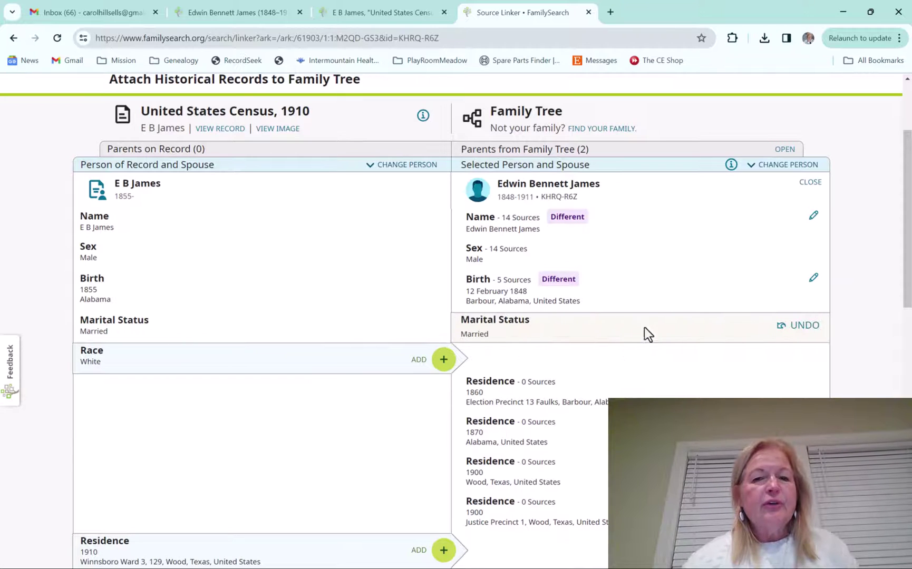
{"action": "left_click", "coordinate": [443, 360]}
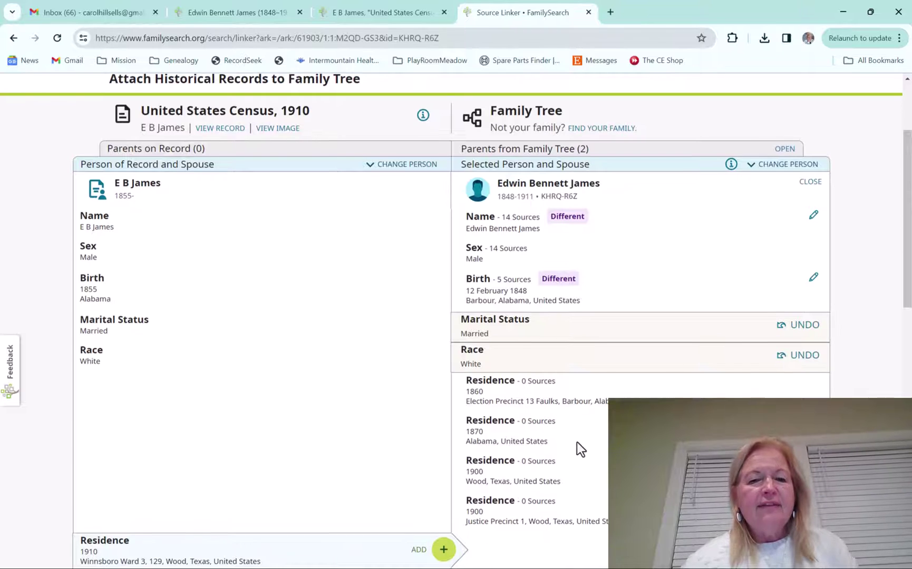
{"action": "scroll", "coordinate": [576, 441], "scroll_direction": "down", "scroll_amount": 2}
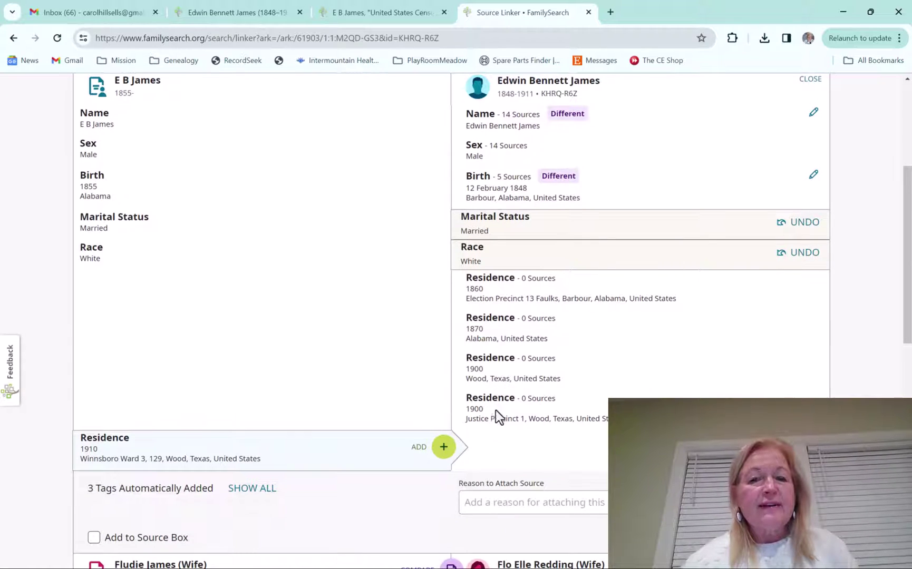
{"action": "left_click", "coordinate": [443, 447]}
{"action": "scroll", "coordinate": [444, 452], "scroll_direction": "down", "scroll_amount": 3}
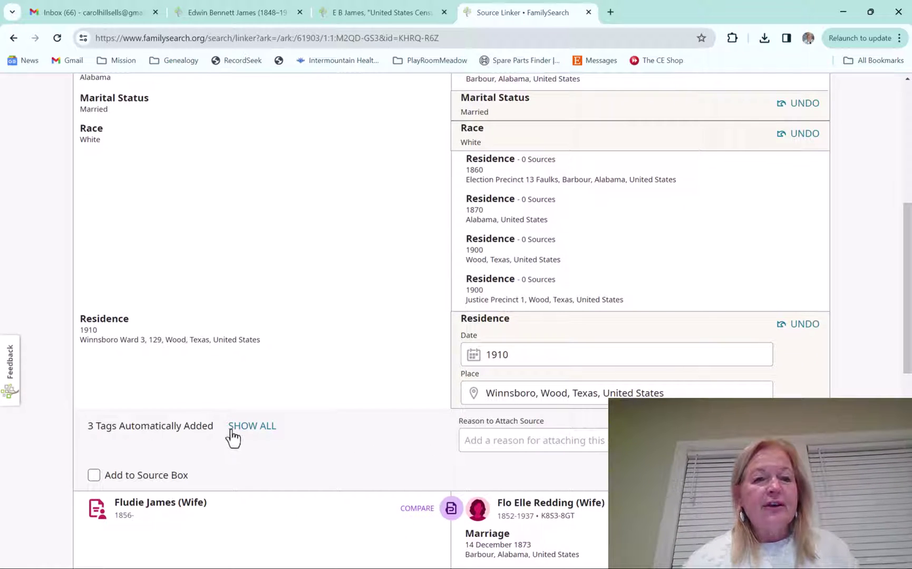
Step: Show all tags, including the automatically added Name, Sex and Birth, before attaching the census
{"action": "left_click", "coordinate": [261, 427]}
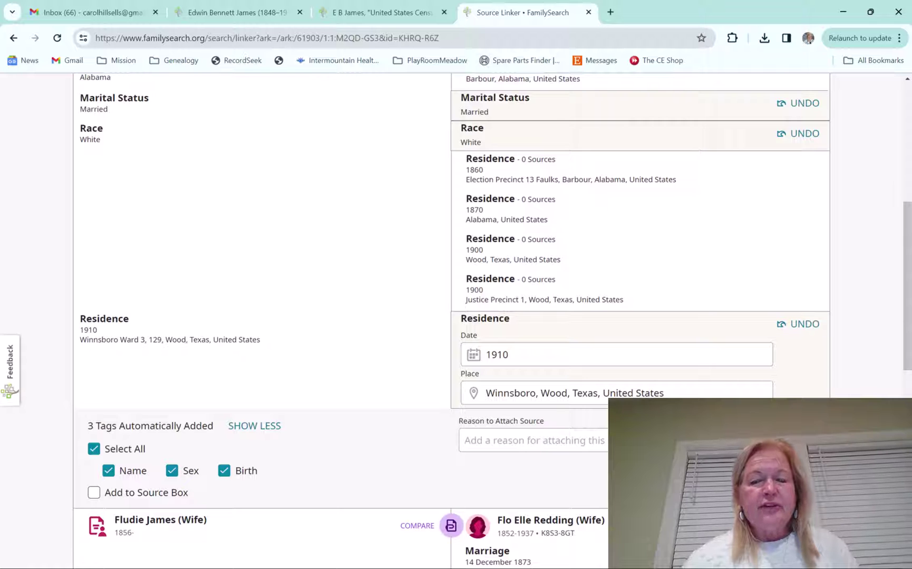
{"action": "scroll", "coordinate": [905, 318], "scroll_direction": "down", "scroll_amount": 10}
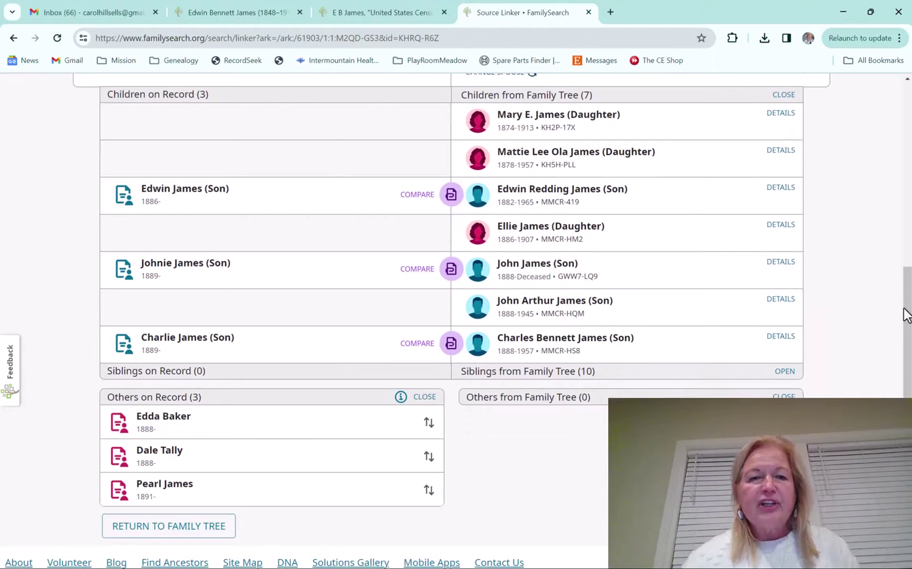
{"action": "left_click_drag", "start_coordinate": [904, 316], "coordinate": [904, 203]}
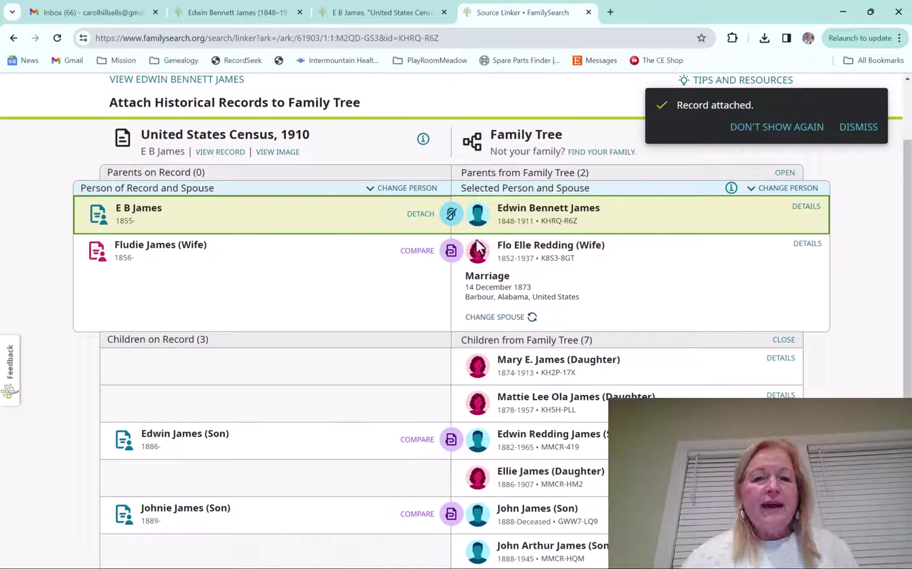
{"action": "left_click", "coordinate": [417, 253]}
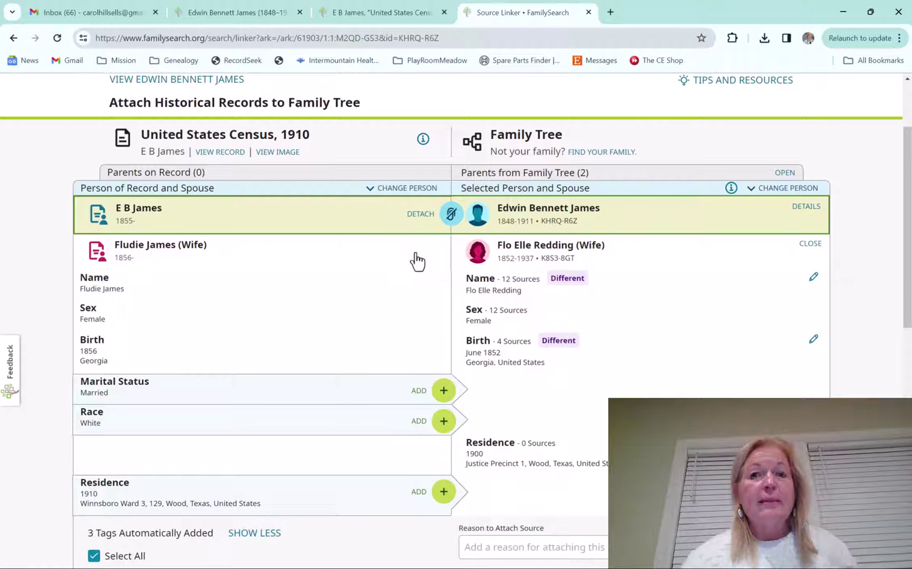
{"action": "scroll", "coordinate": [736, 271], "scroll_direction": "down", "scroll_amount": 1}
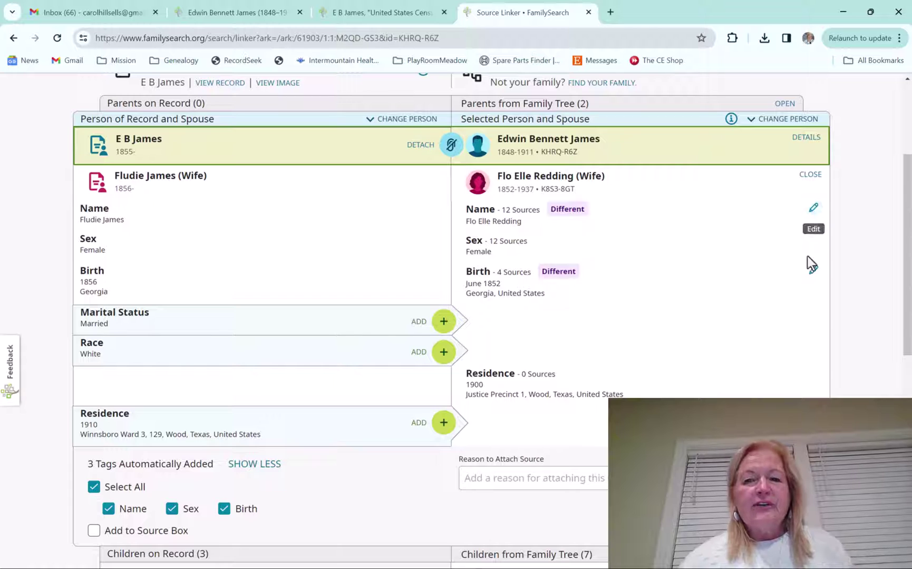
{"action": "left_click", "coordinate": [814, 208]}
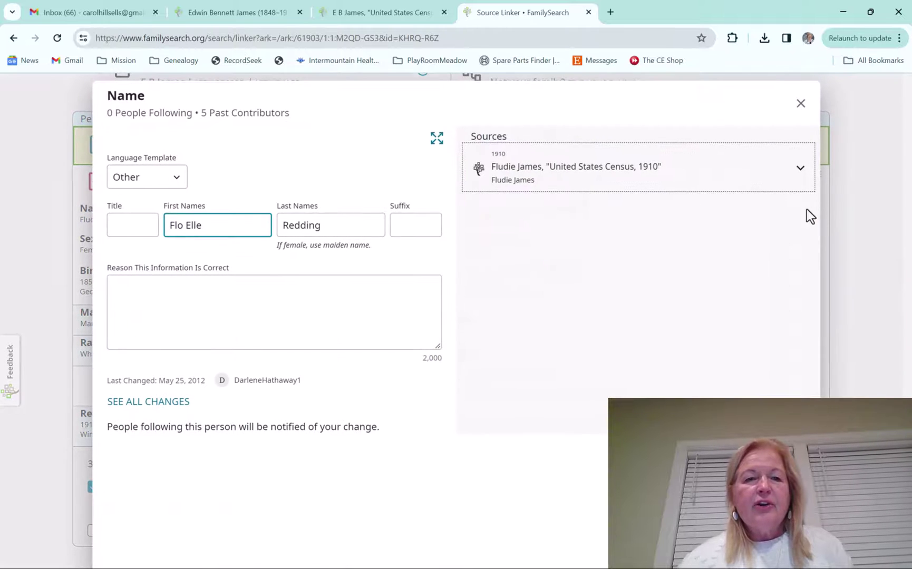
{"action": "left_click", "coordinate": [801, 105]}
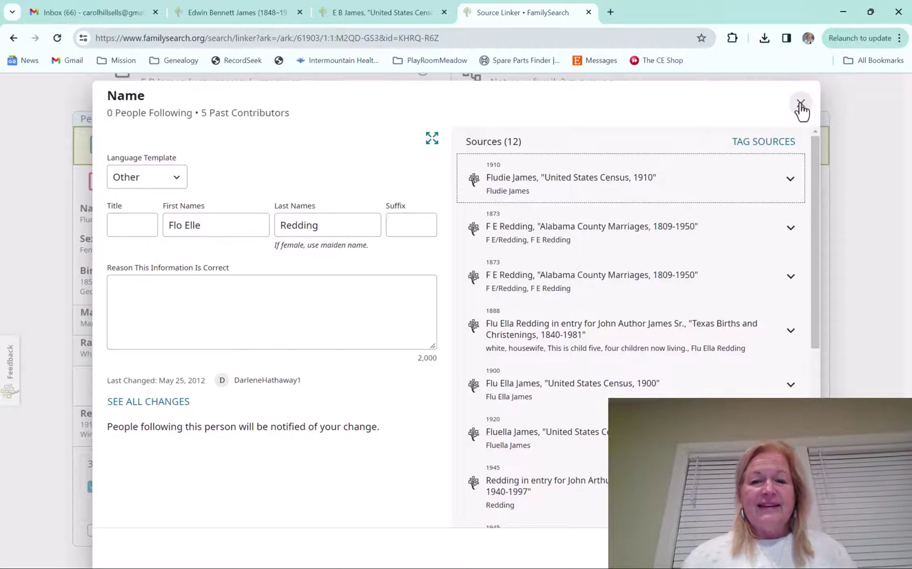
{"action": "left_click", "coordinate": [800, 106]}
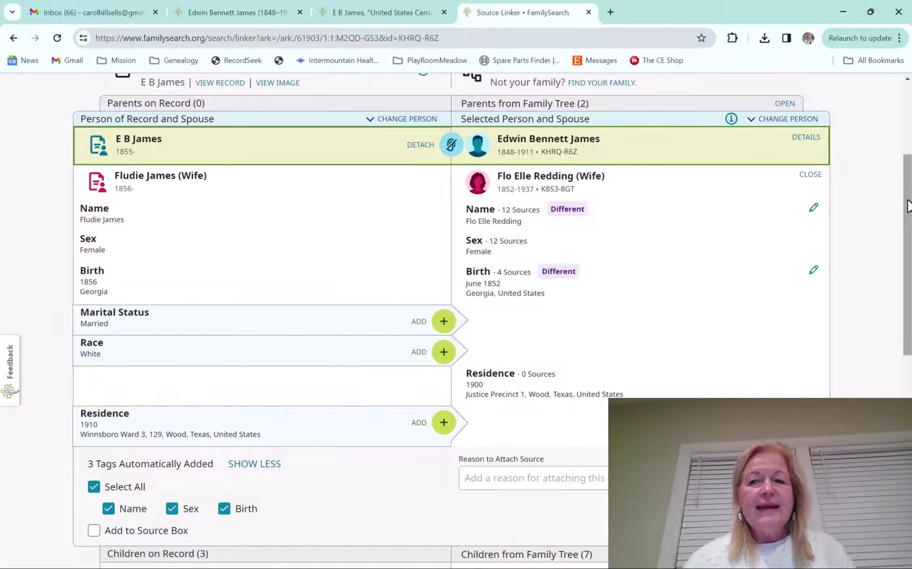
Step: Add Married, White and the 1910 Winnsboro, Wood, Texas residence to Flo Elle Redding from the census
{"action": "left_click_drag", "start_coordinate": [908, 206], "coordinate": [910, 226]}
{"action": "left_click", "coordinate": [445, 273]}
{"action": "scroll", "coordinate": [445, 281], "scroll_direction": "down", "scroll_amount": 1}
{"action": "scroll", "coordinate": [445, 281], "scroll_direction": "down", "scroll_amount": 2}
{"action": "left_click", "coordinate": [443, 189]}
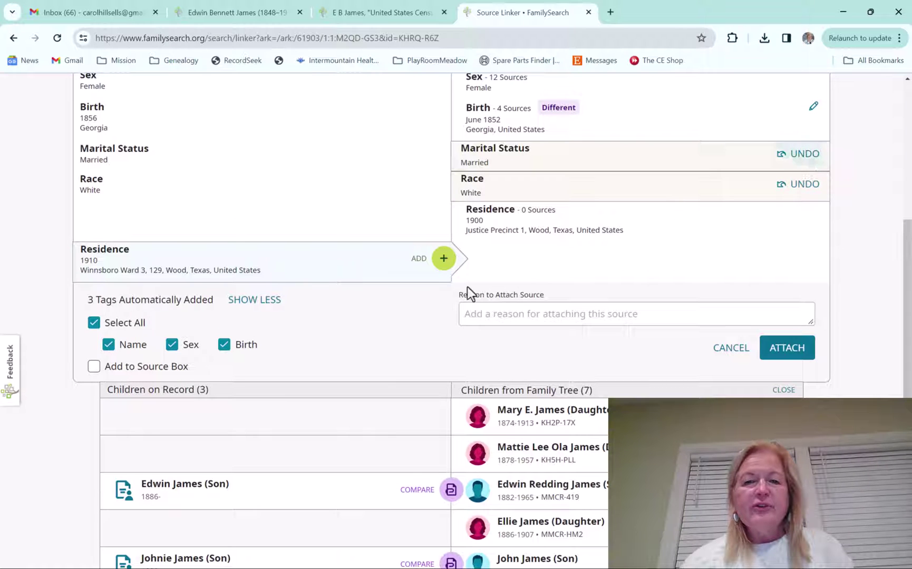
{"action": "left_click", "coordinate": [444, 259]}
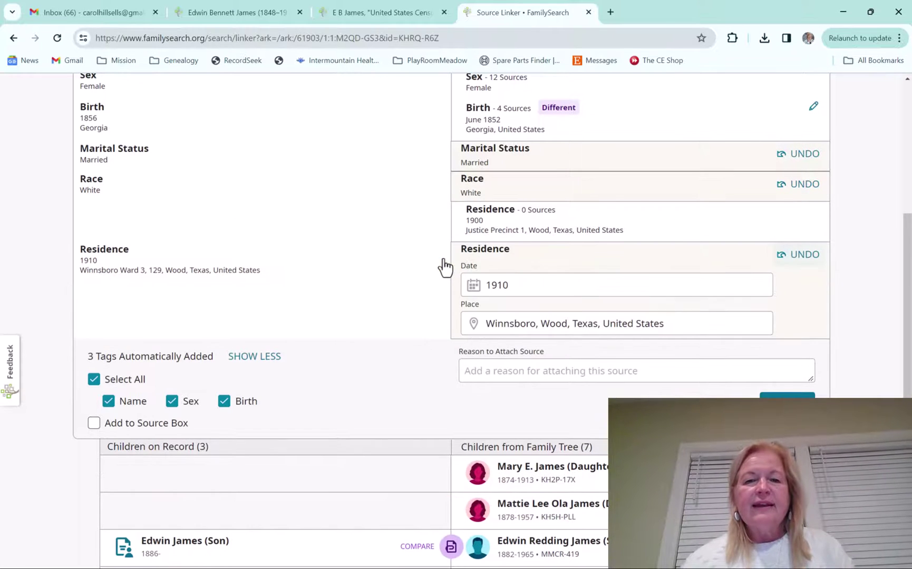
{"action": "left_click", "coordinate": [504, 377]}
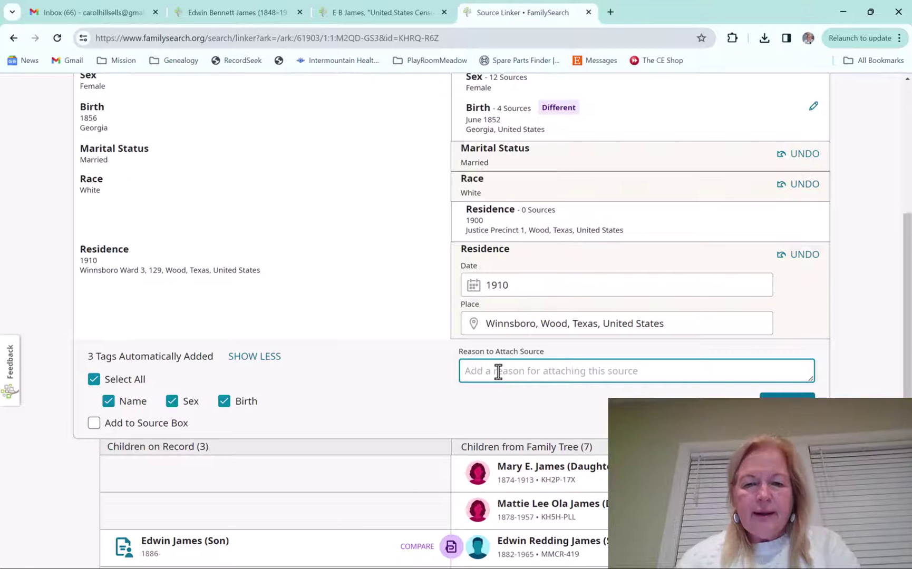
Step: Enter a reason for attaching the census, beginning 'It show', and return to the page top
{"action": "type", "text": "It"}
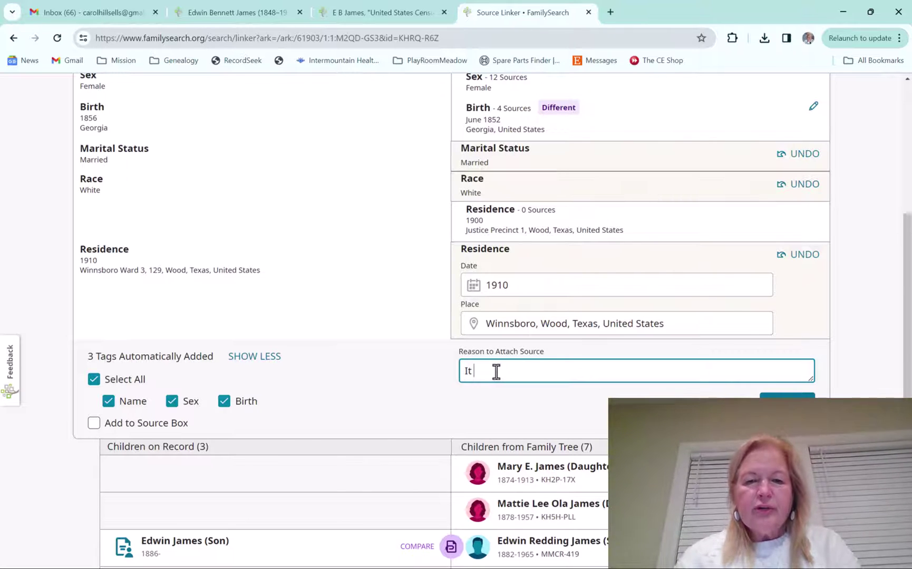
{"action": "type", "text": " show"}
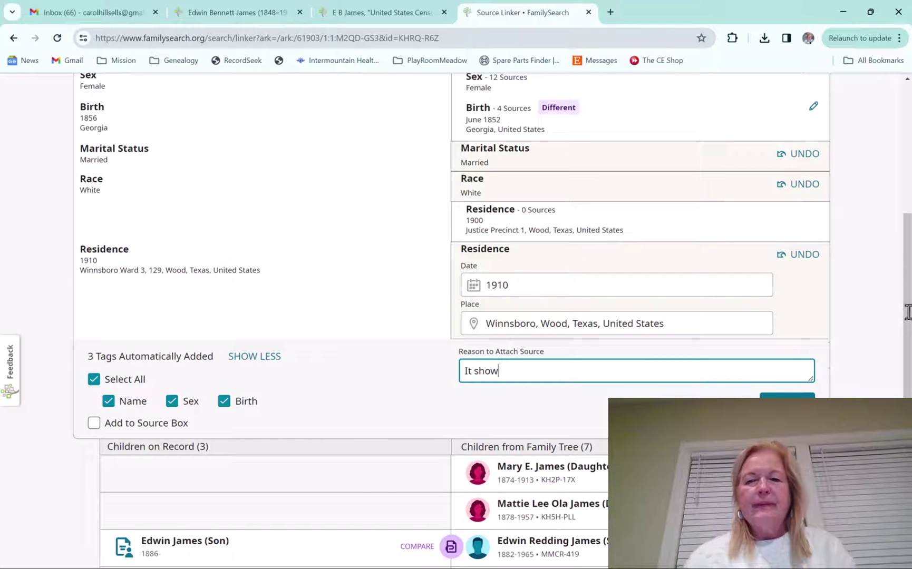
{"action": "scroll", "coordinate": [746, 301], "scroll_direction": "up", "scroll_amount": 6}
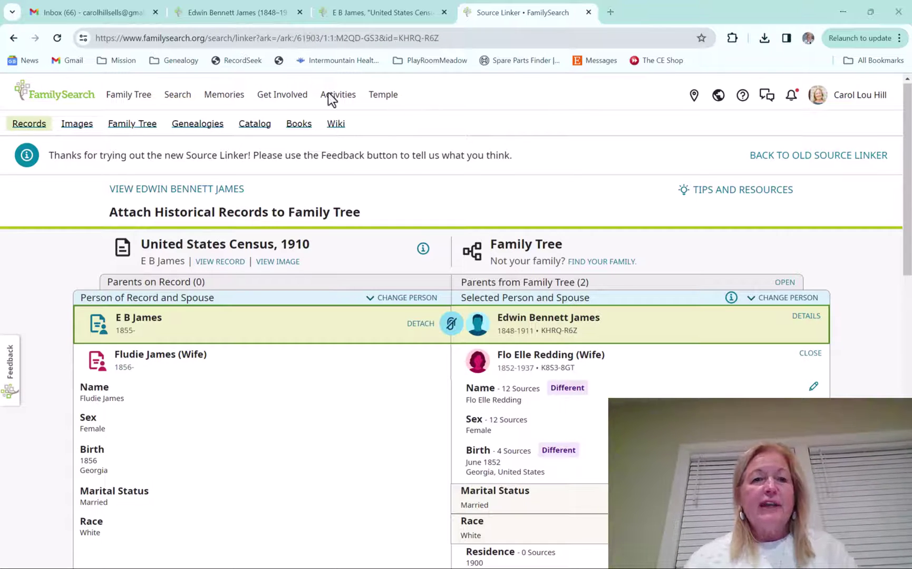
{"action": "left_click", "coordinate": [57, 42]}
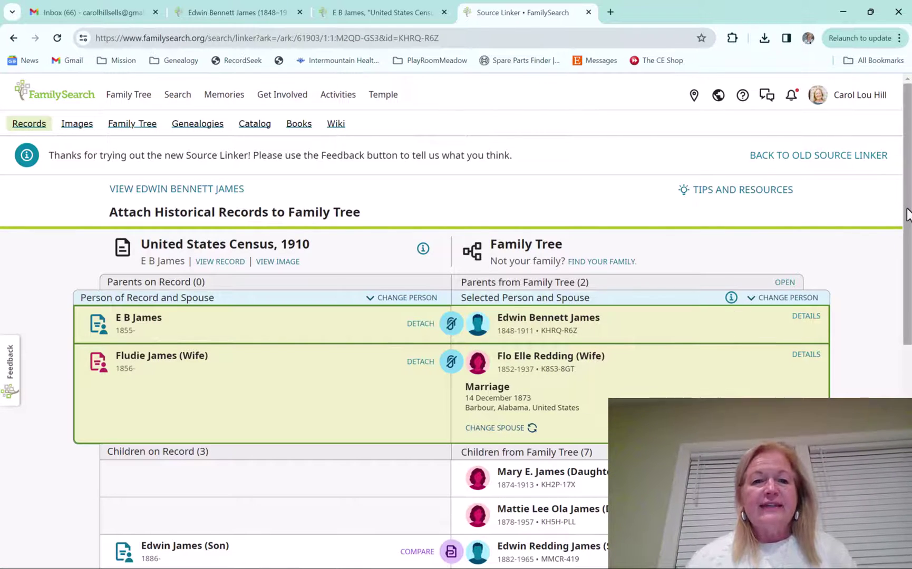
{"action": "mouse_move", "coordinate": [907, 213]}
{"action": "left_mouse_down"}
{"action": "mouse_move", "coordinate": [906, 225]}
{"action": "mouse_move", "coordinate": [906, 195]}
{"action": "left_mouse_up"}
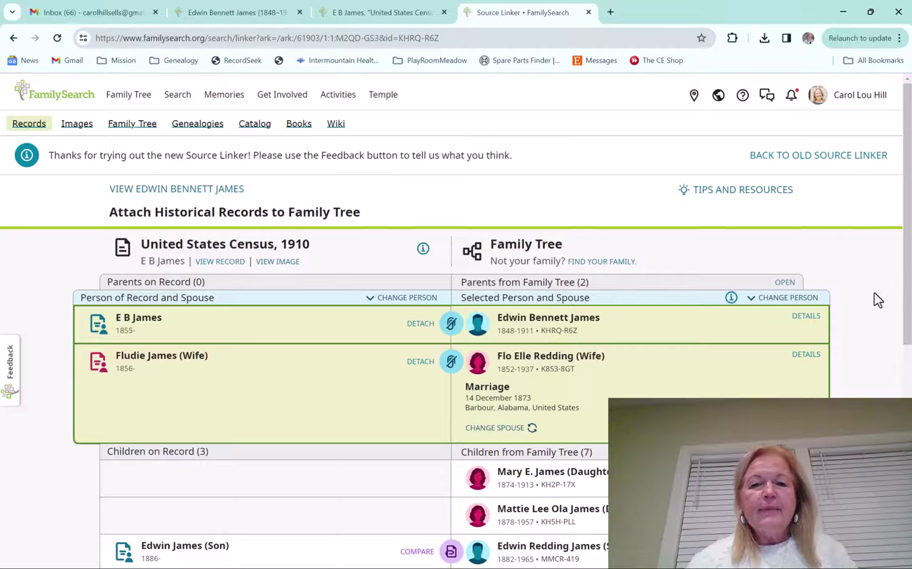
{"action": "scroll", "coordinate": [875, 299], "scroll_direction": "down", "scroll_amount": 2}
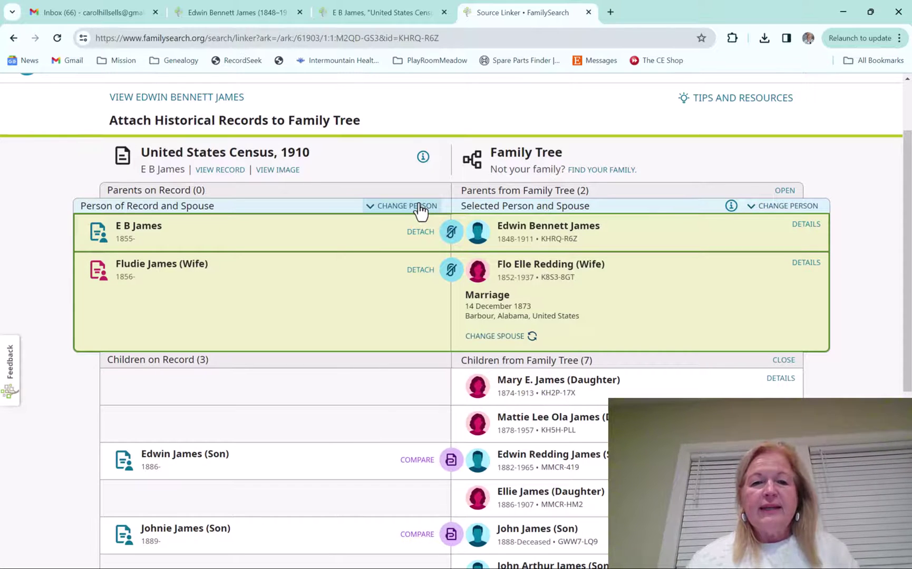
{"action": "scroll", "coordinate": [349, 458], "scroll_direction": "down", "scroll_amount": 3}
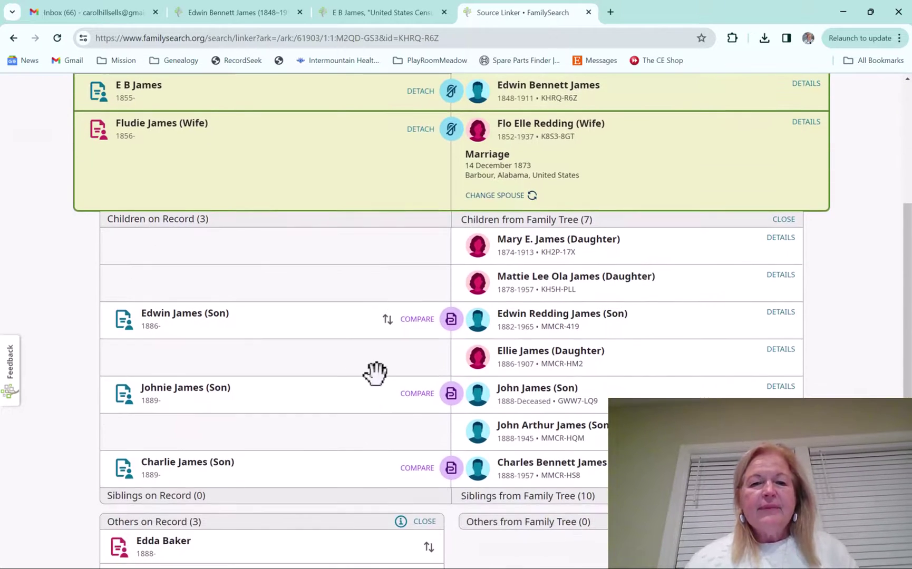
{"action": "scroll", "coordinate": [315, 319], "scroll_direction": "down", "scroll_amount": 1}
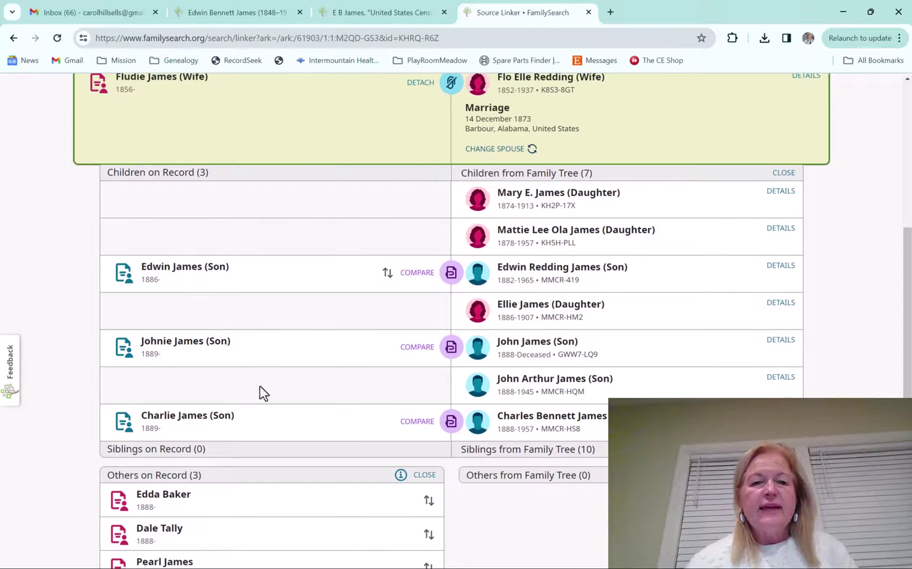
{"action": "scroll", "coordinate": [260, 392], "scroll_direction": "down", "scroll_amount": 1}
{"action": "scroll", "coordinate": [291, 322], "scroll_direction": "up", "scroll_amount": 5}
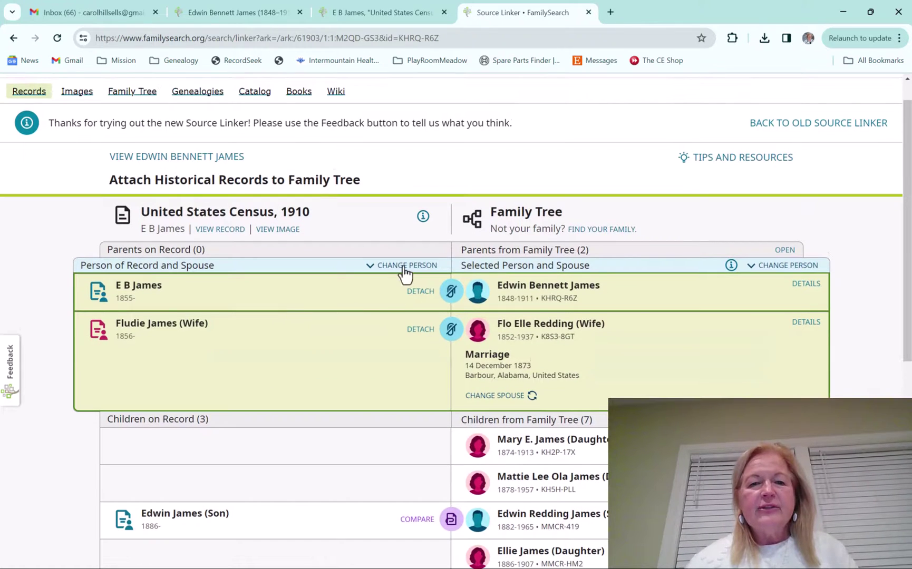
{"action": "left_click", "coordinate": [405, 266]}
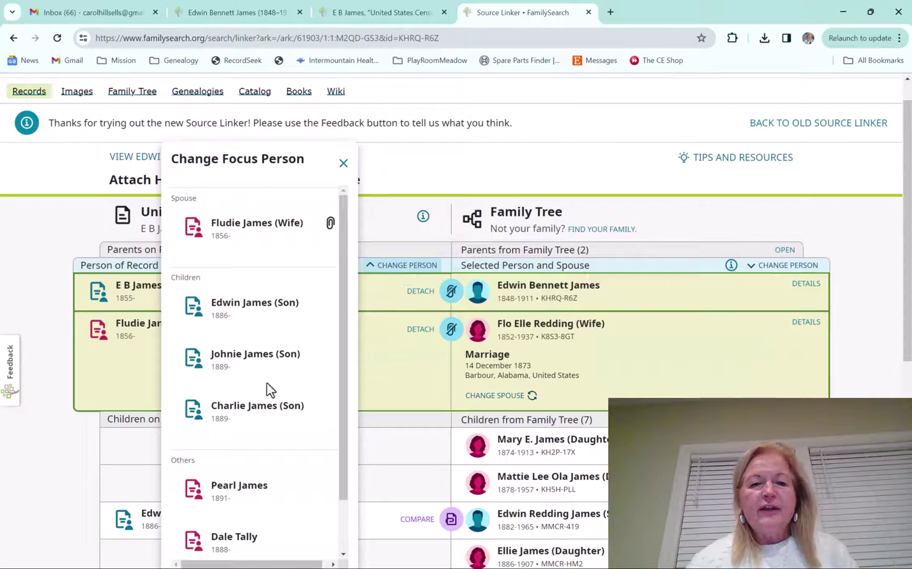
{"action": "left_click", "coordinate": [257, 306]}
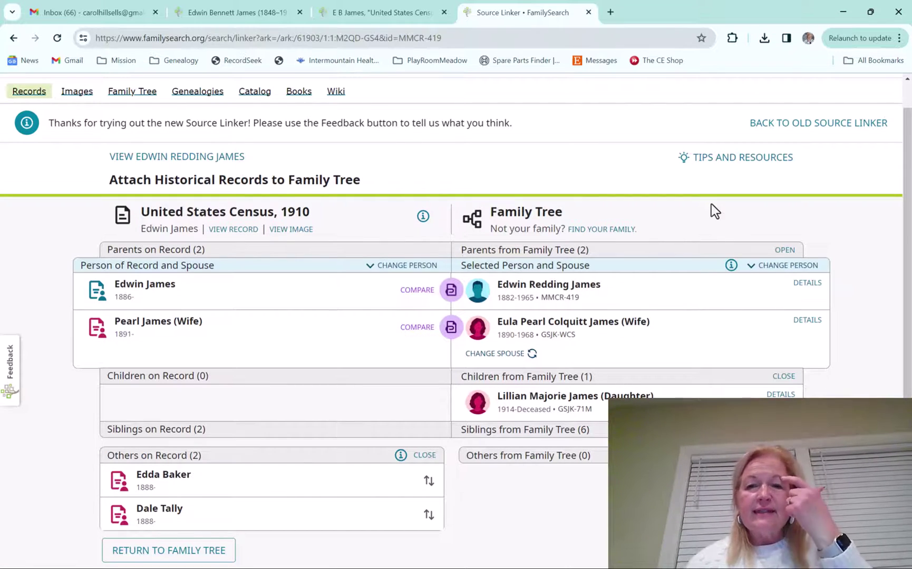
{"action": "left_click", "coordinate": [785, 251]}
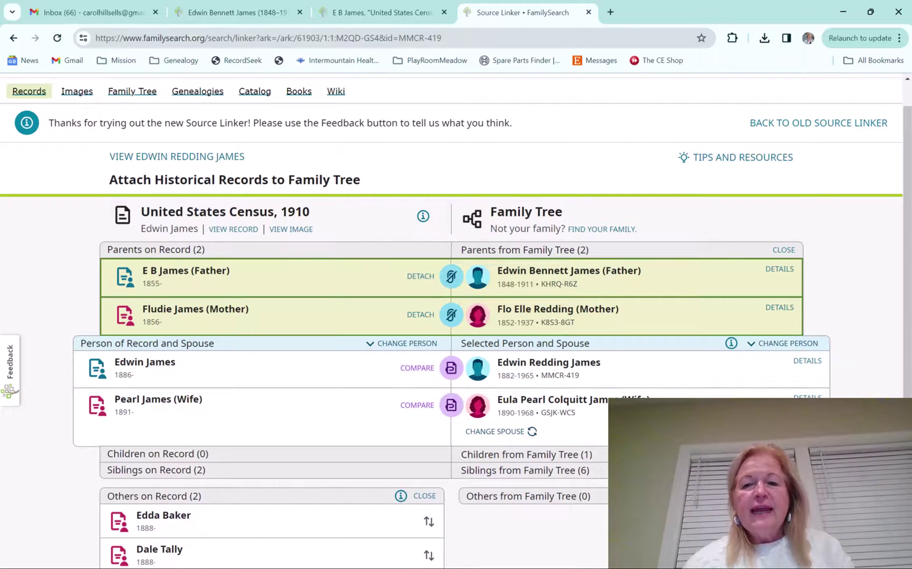
{"action": "left_click", "coordinate": [527, 454]}
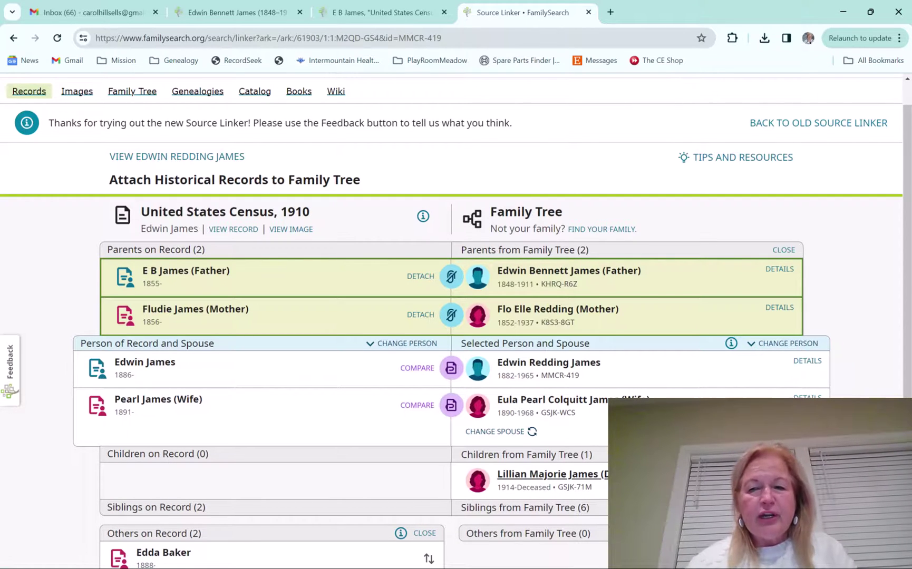
{"action": "left_click_drag", "start_coordinate": [907, 273], "coordinate": [909, 330]}
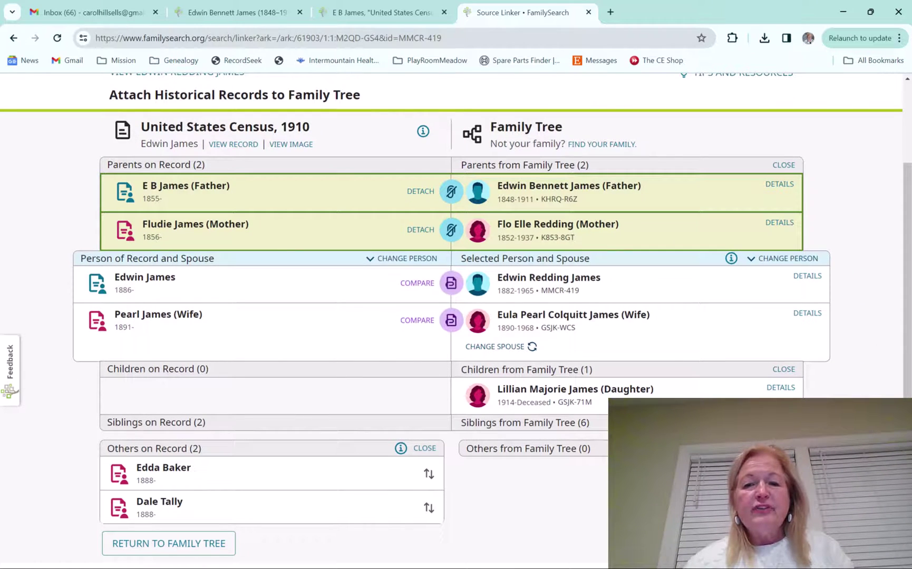
{"action": "left_click", "coordinate": [779, 422]}
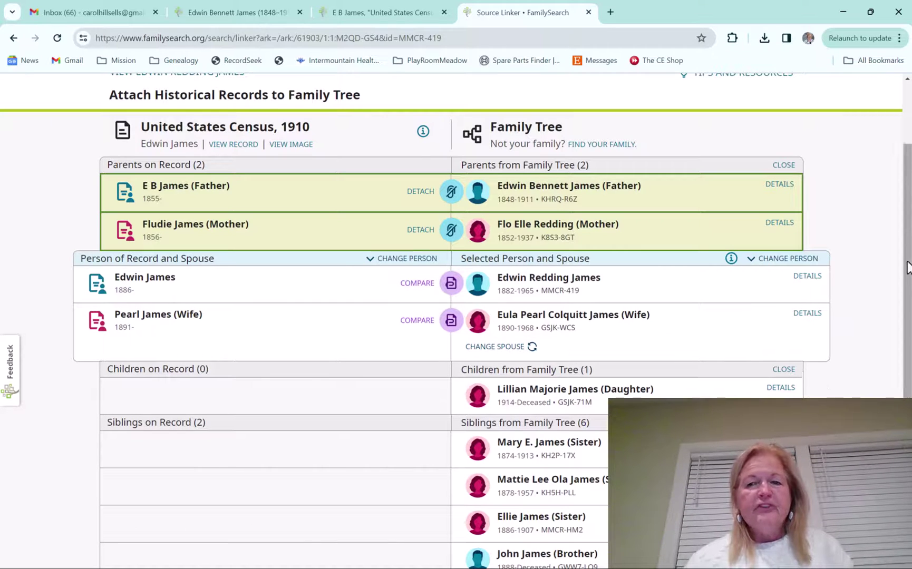
{"action": "left_click_drag", "start_coordinate": [907, 267], "coordinate": [909, 228]}
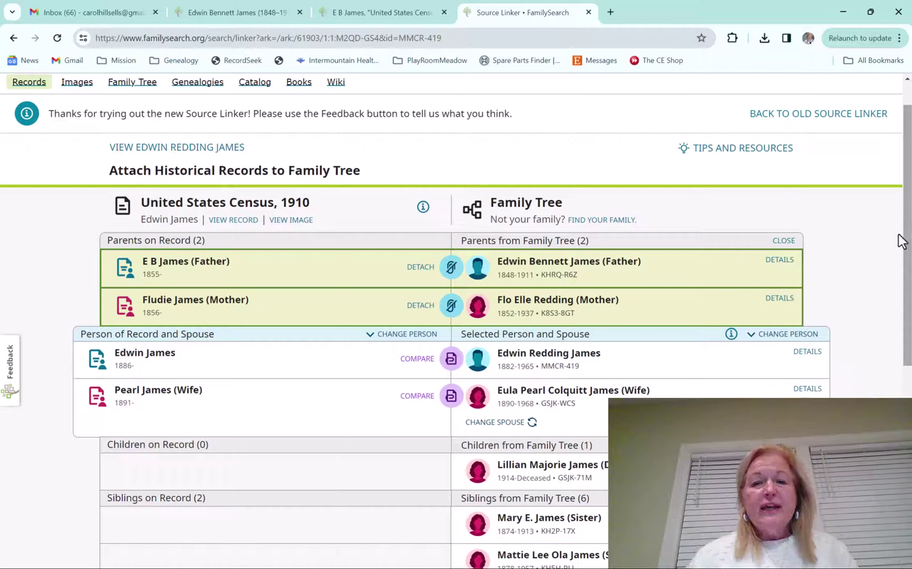
{"action": "left_click", "coordinate": [546, 359]}
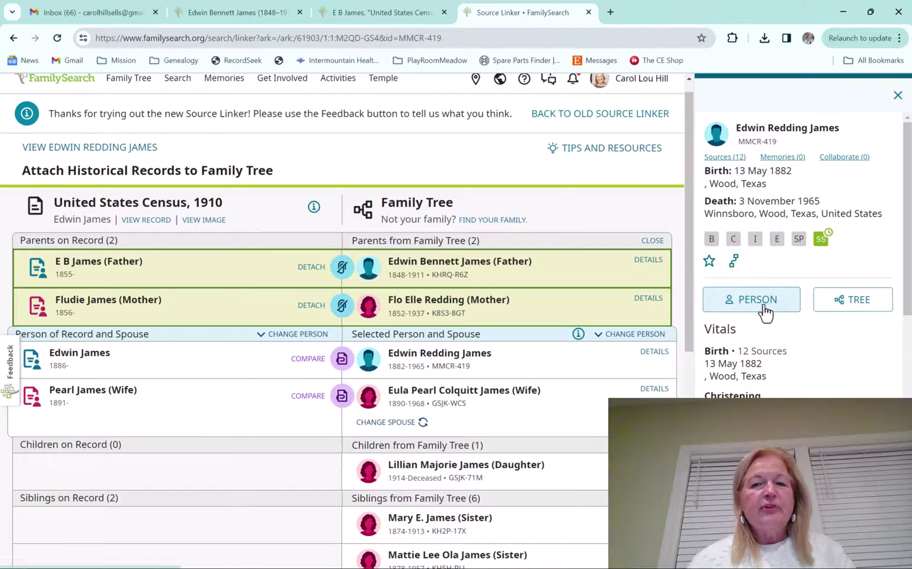
{"action": "scroll", "coordinate": [840, 371], "scroll_direction": "down", "scroll_amount": 1}
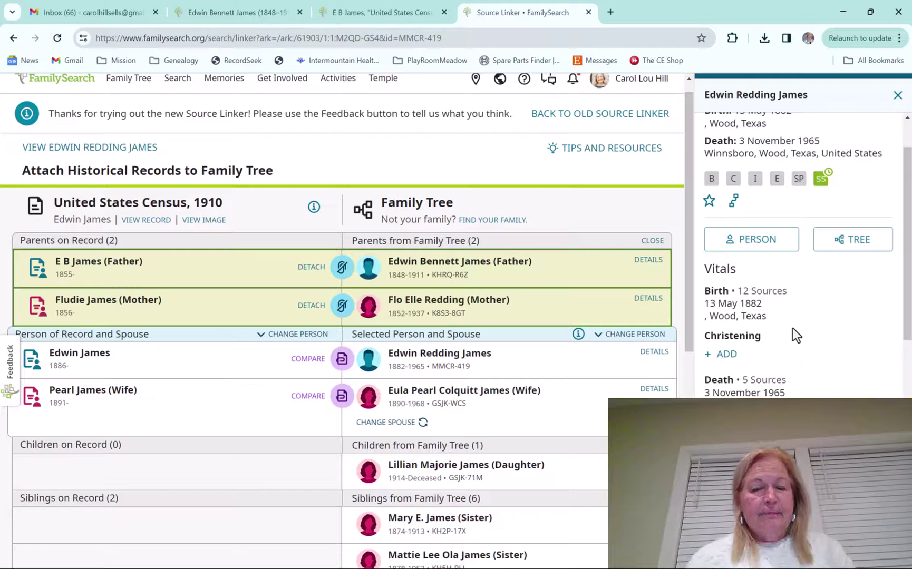
{"action": "scroll", "coordinate": [792, 328], "scroll_direction": "down", "scroll_amount": 1}
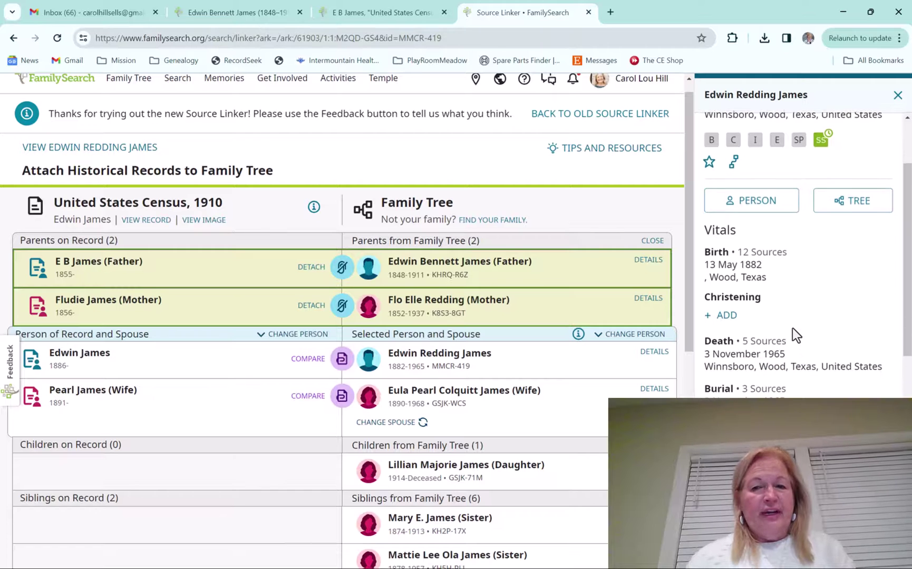
{"action": "left_click", "coordinate": [727, 317]}
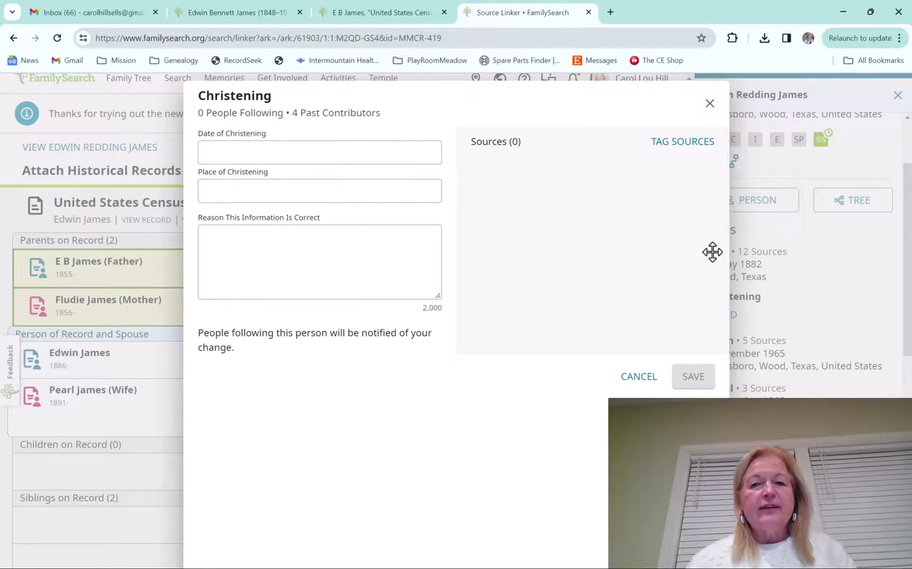
{"action": "left_click", "coordinate": [710, 104]}
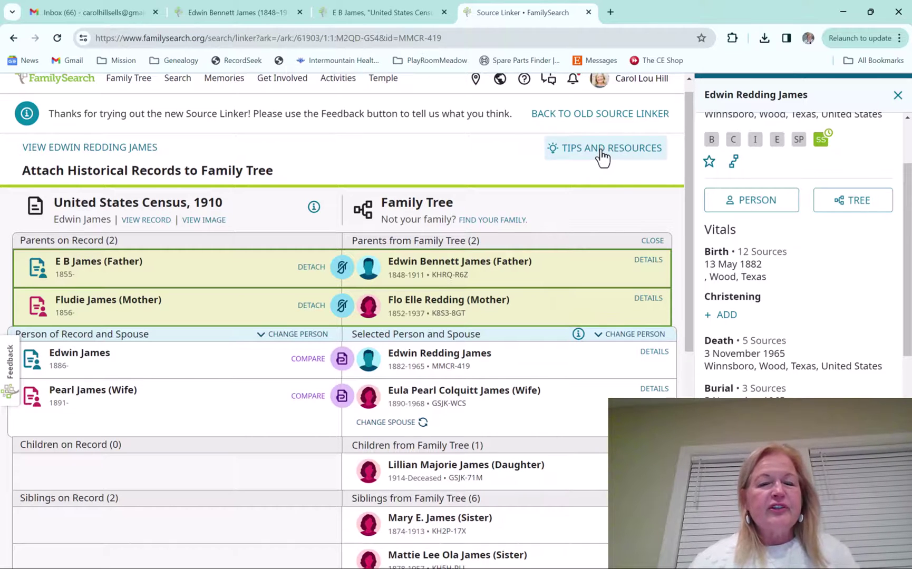
Step: View the Source Linker tips tour through the editing-tree-facts slide, then close it
{"action": "left_click", "coordinate": [601, 150]}
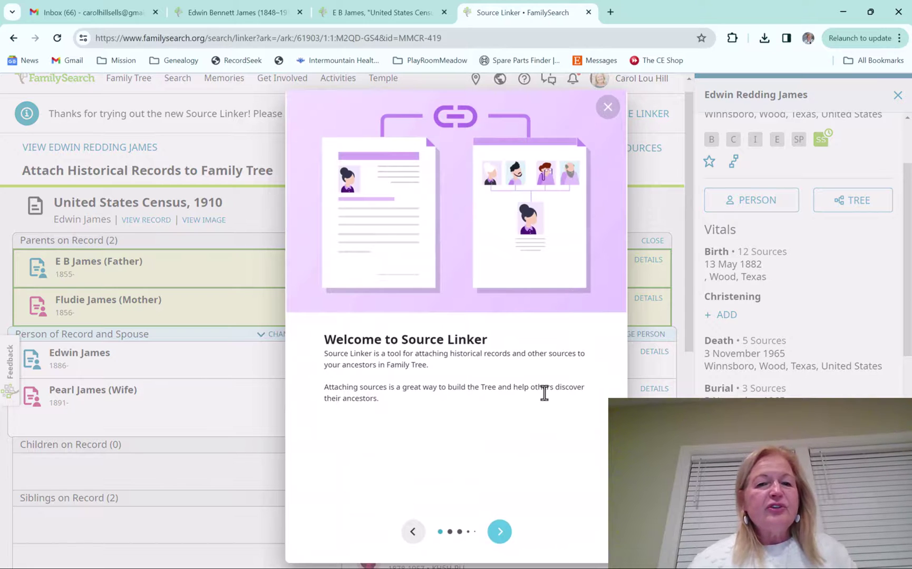
{"action": "left_click", "coordinate": [500, 532]}
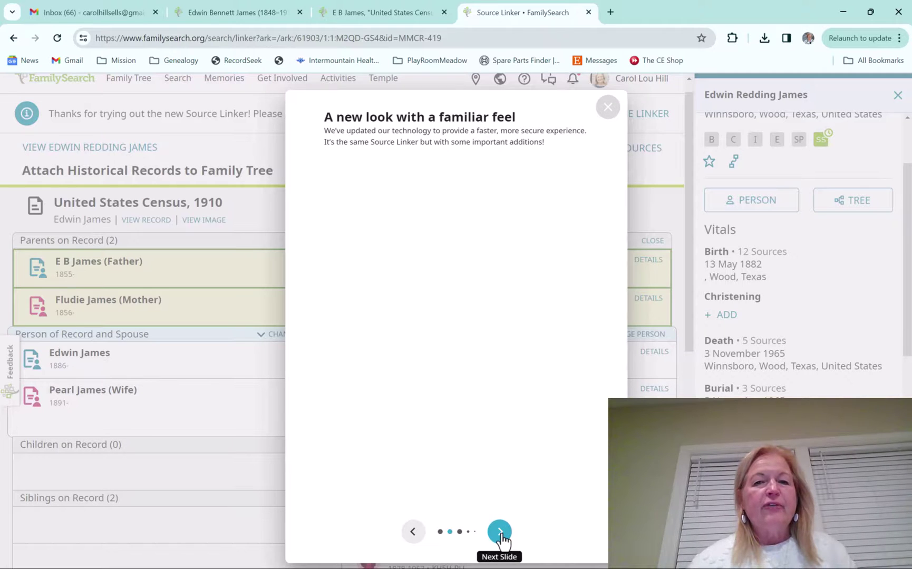
{"action": "left_click", "coordinate": [499, 532]}
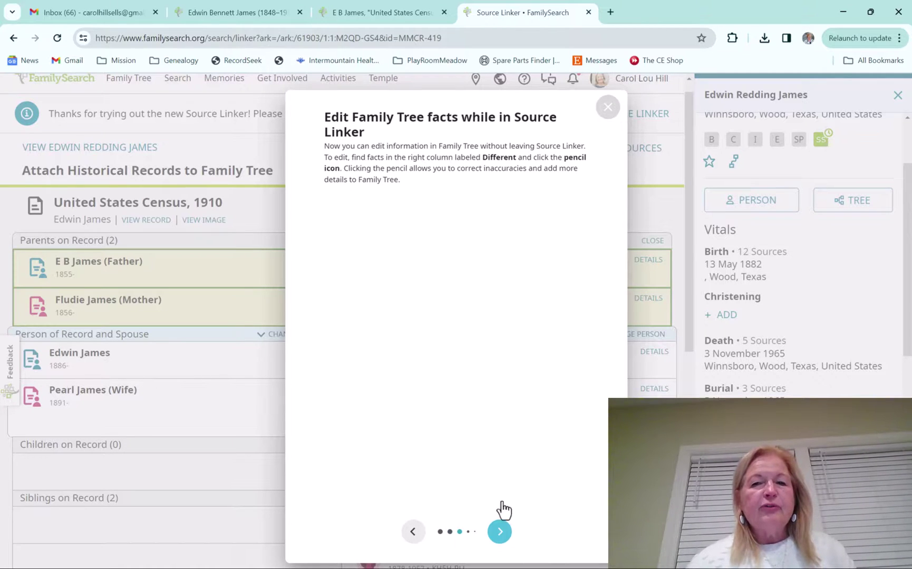
{"action": "left_click", "coordinate": [607, 109]}
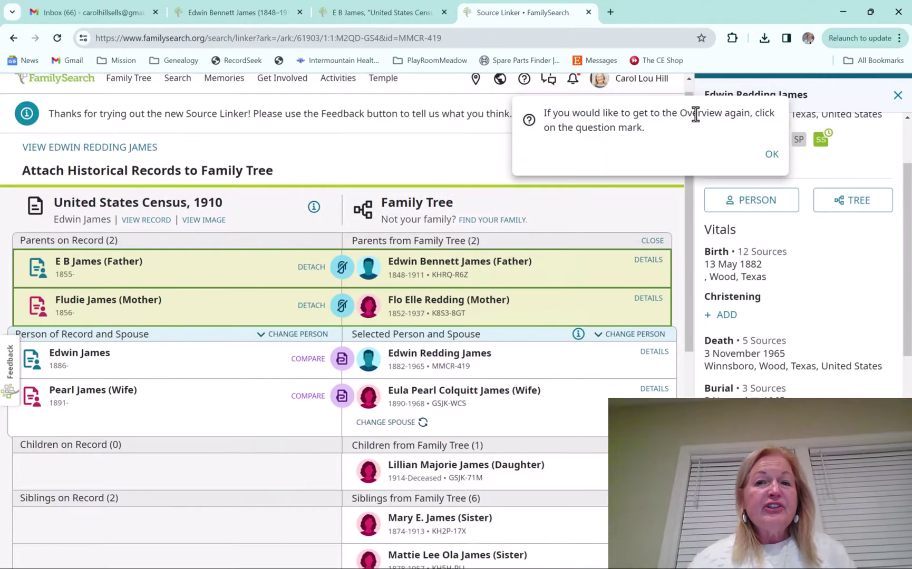